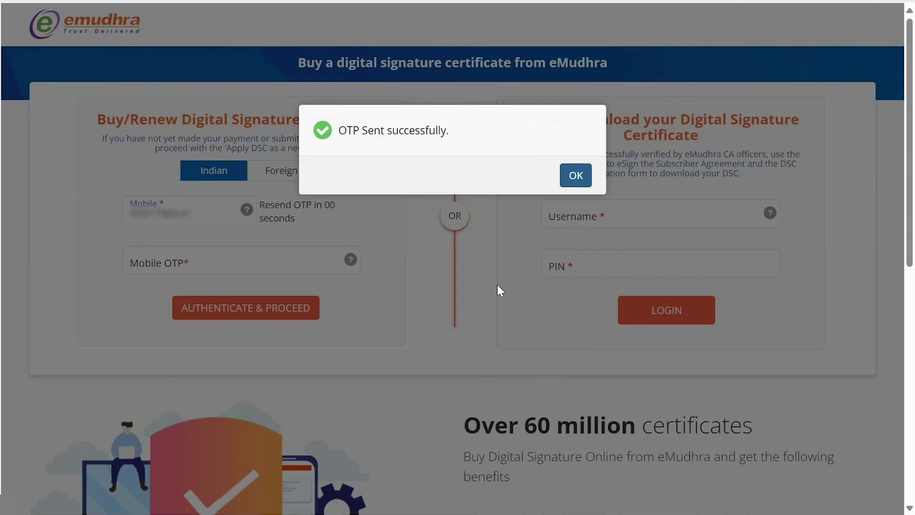
# Dismiss the OTP-sent notice, enter the mobile OTP, and authenticate to proceed
pyautogui.click(575, 176)
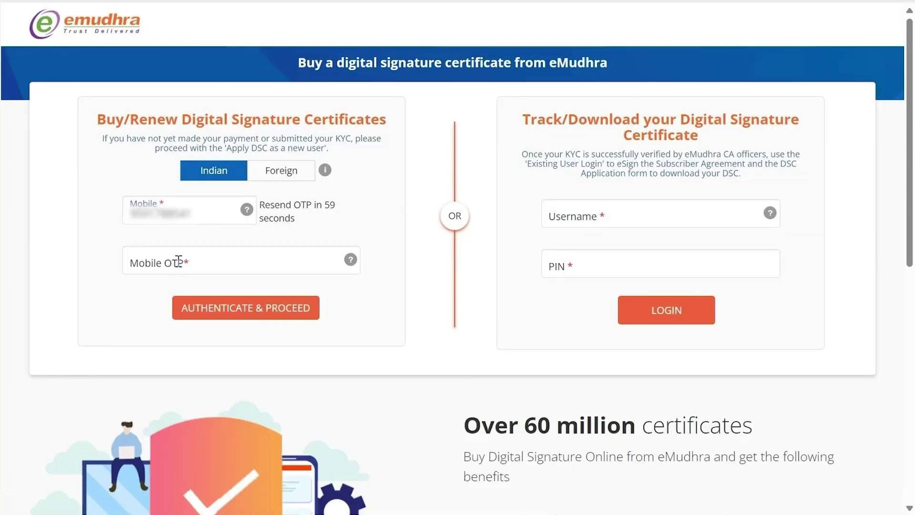
pyautogui.click(178, 261)
pyautogui.write('••••')
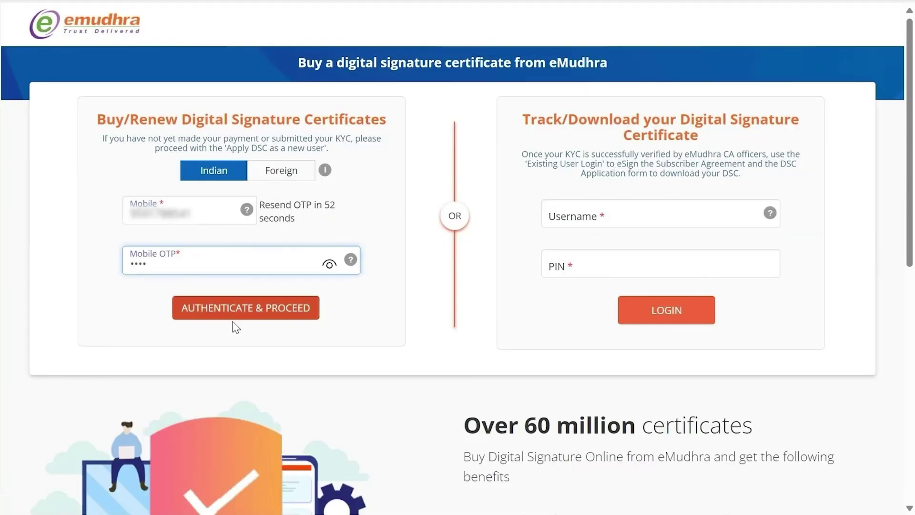
pyautogui.click(233, 316)
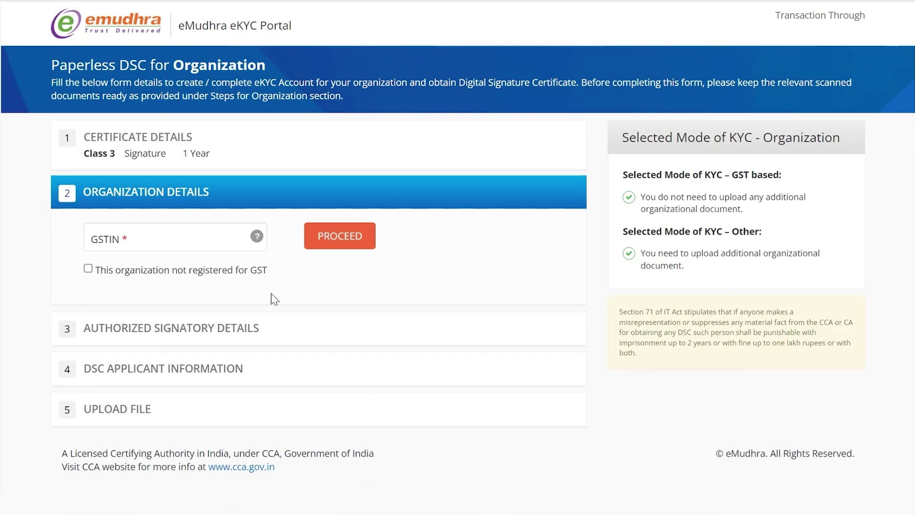
# Register ABCD CORPORATION as a non-GST Government/PSU organization with postal code 560021
pyautogui.click(143, 276)
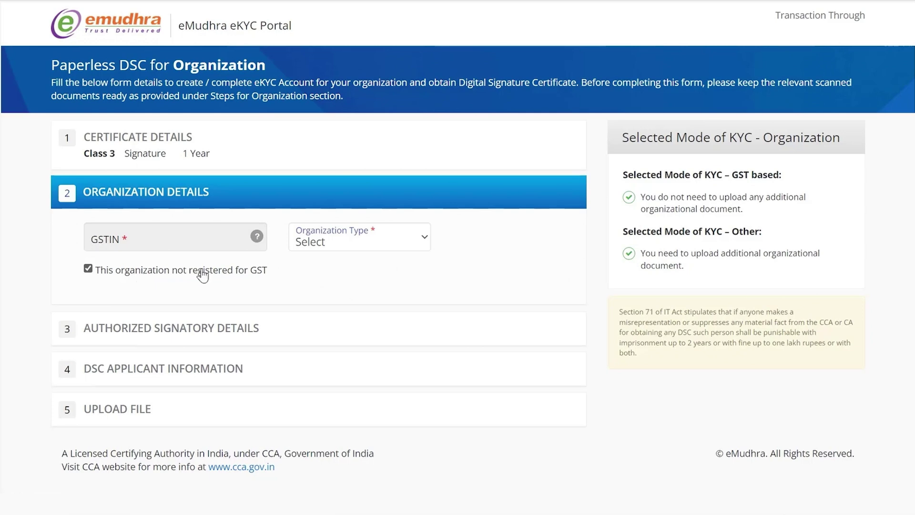
pyautogui.click(414, 238)
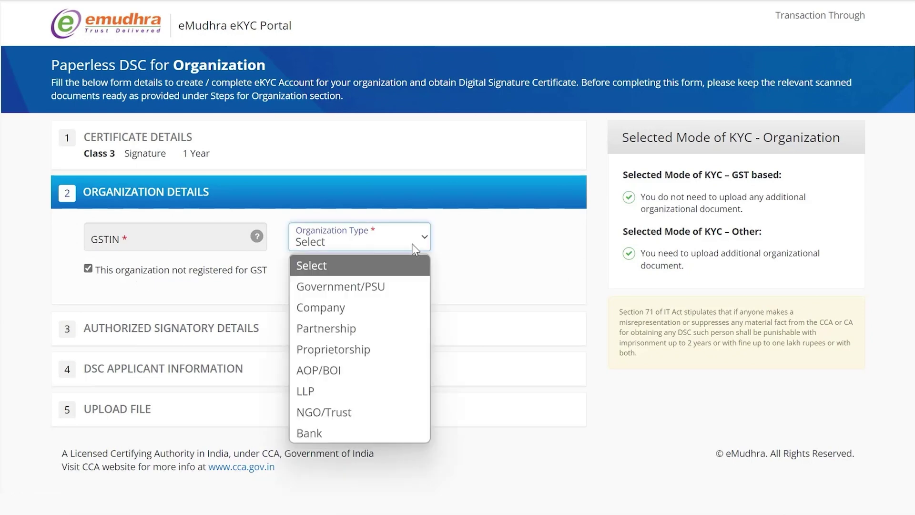
pyautogui.click(385, 285)
pyautogui.click(225, 305)
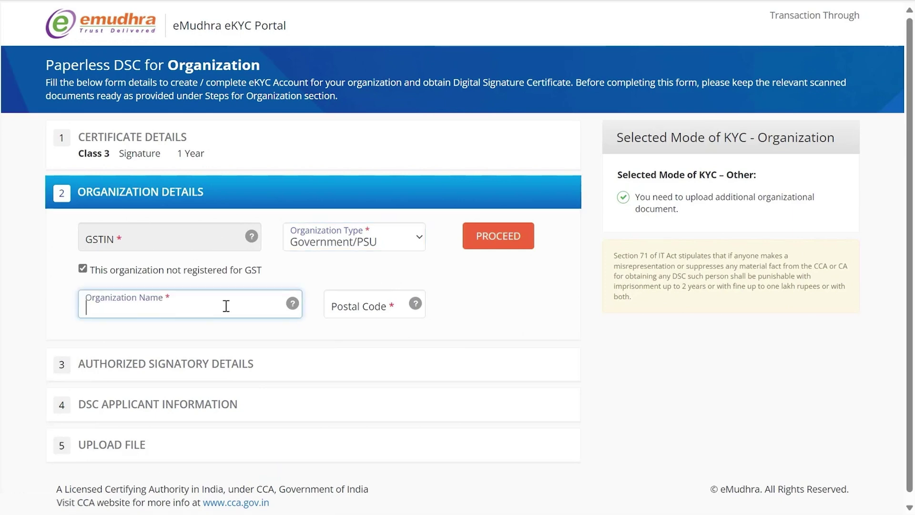
pyautogui.write('ABCD CORPORATION')
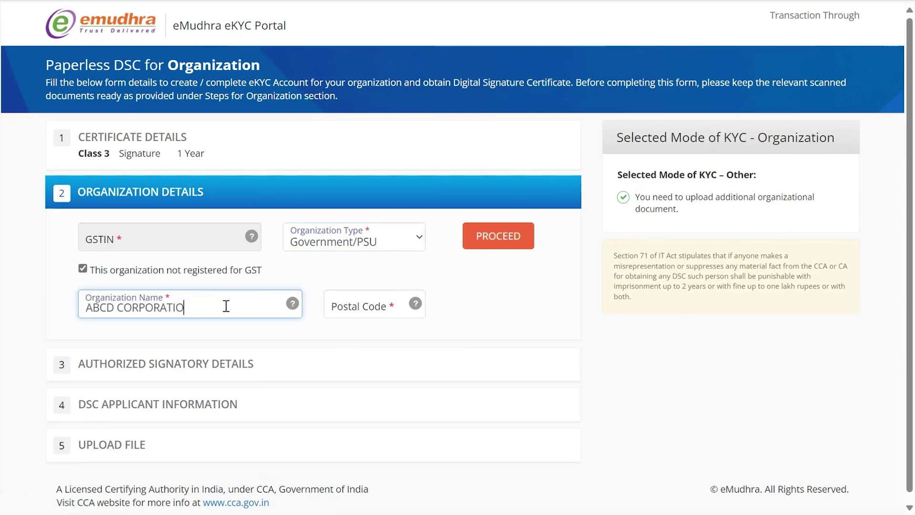
pyautogui.click(350, 308)
pyautogui.write('560021')
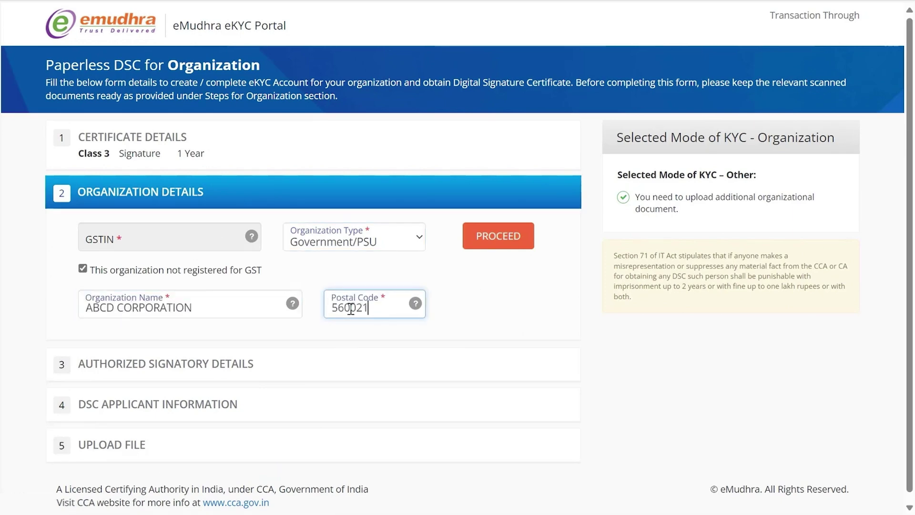
pyautogui.click(493, 244)
# Mark GSTIN not applicable, enter the organization's street address, and save the details
pyautogui.scroll(-3, 459, 305)
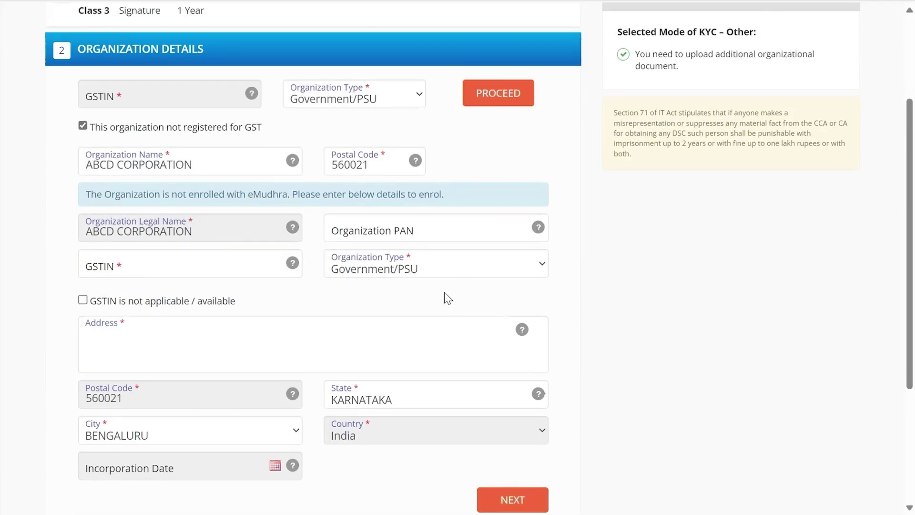
pyautogui.click(83, 300)
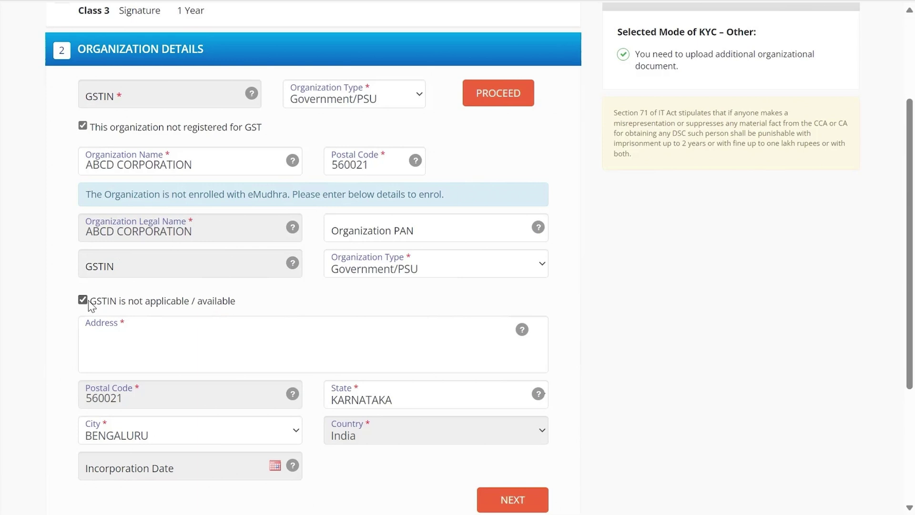
pyautogui.click(124, 349)
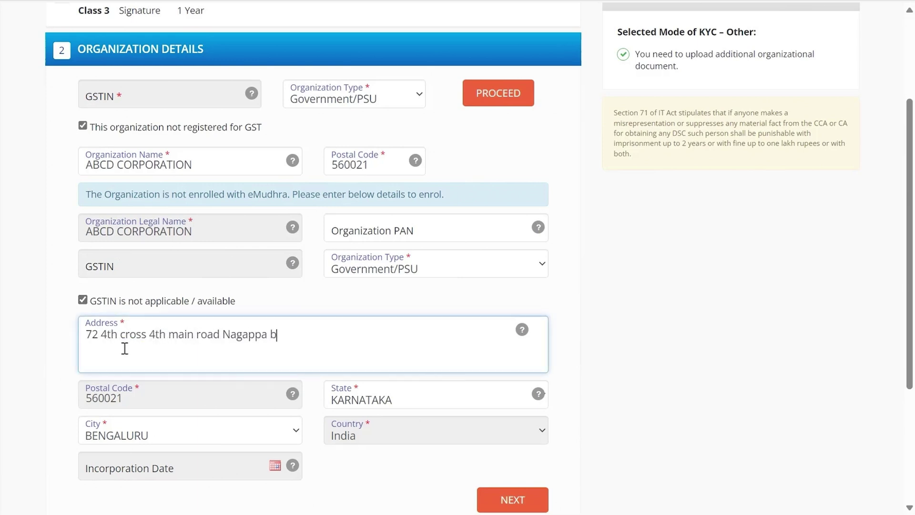
pyautogui.scroll(-2, 243, 348)
pyautogui.click(524, 428)
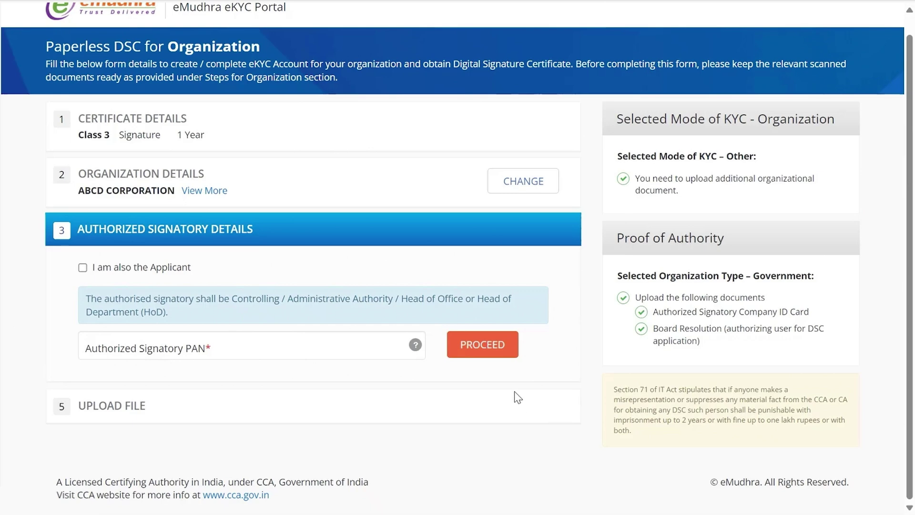
# Mark the signatory as also the applicant and look them up by PAN
pyautogui.click(84, 270)
pyautogui.click(138, 351)
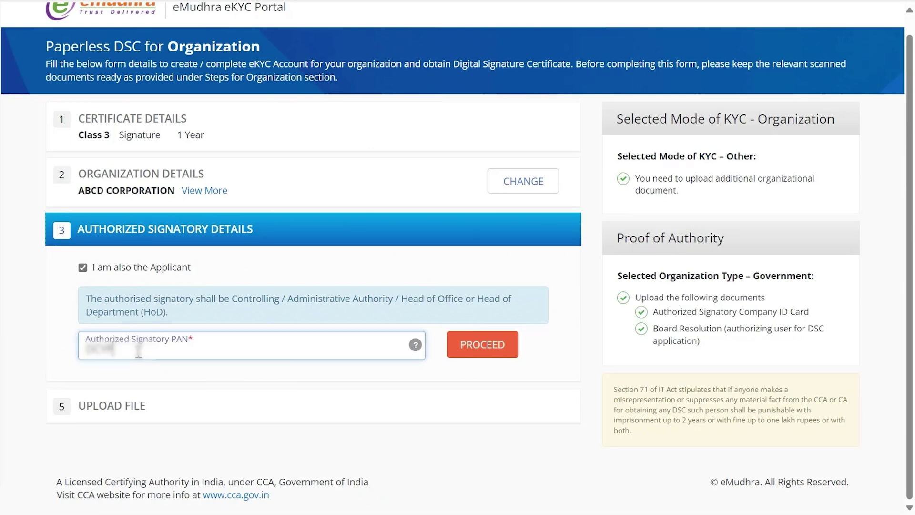
pyautogui.click(469, 345)
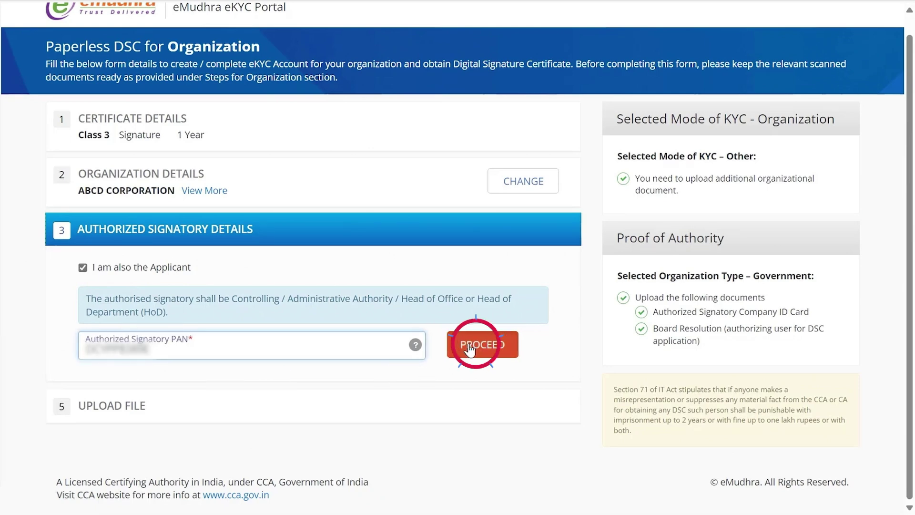
pyautogui.scroll(-3, 296, 333)
# Enter the signatory's full name and department ADMINISTRATION, with employee ID not applicable
pyautogui.click(189, 279)
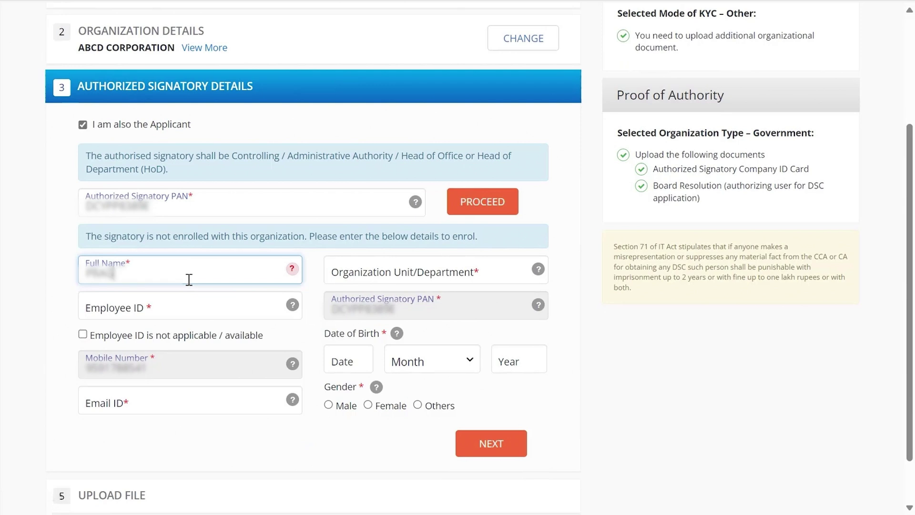
pyautogui.click(399, 271)
pyautogui.write('A')
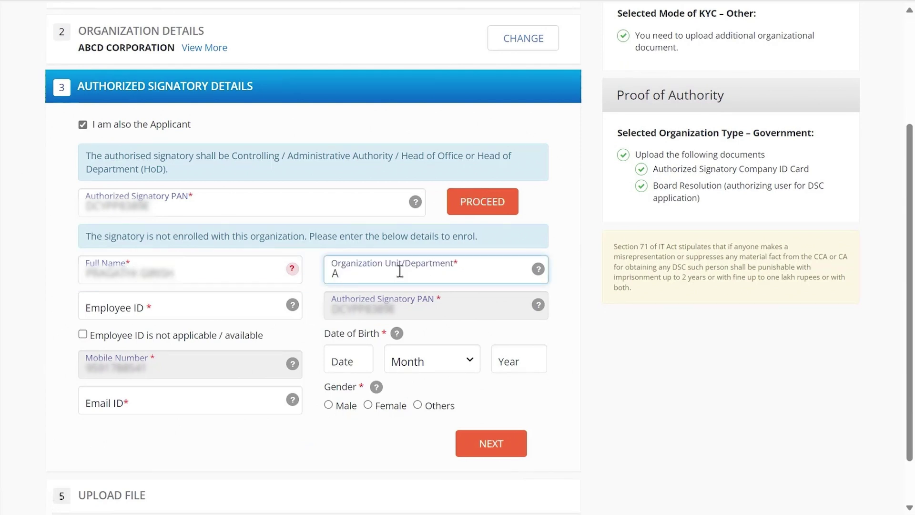
pyautogui.write('DMINISTRATION')
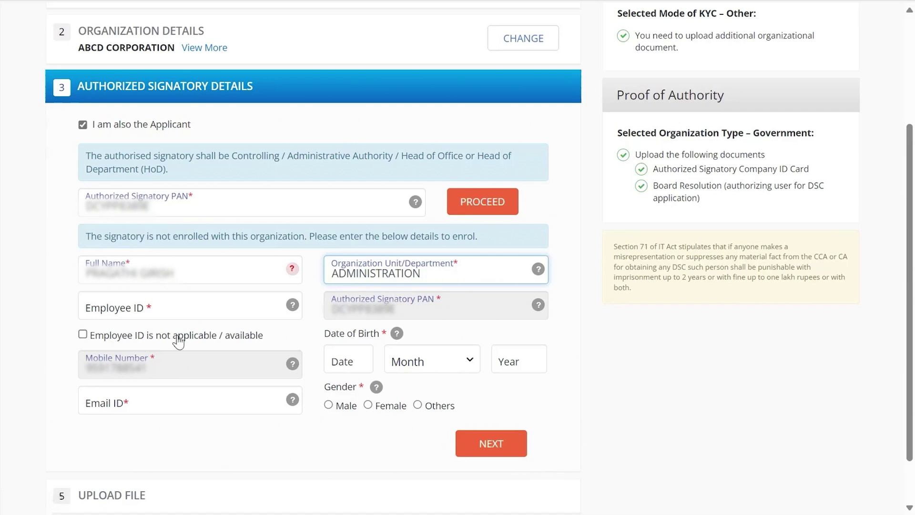
pyautogui.click(158, 340)
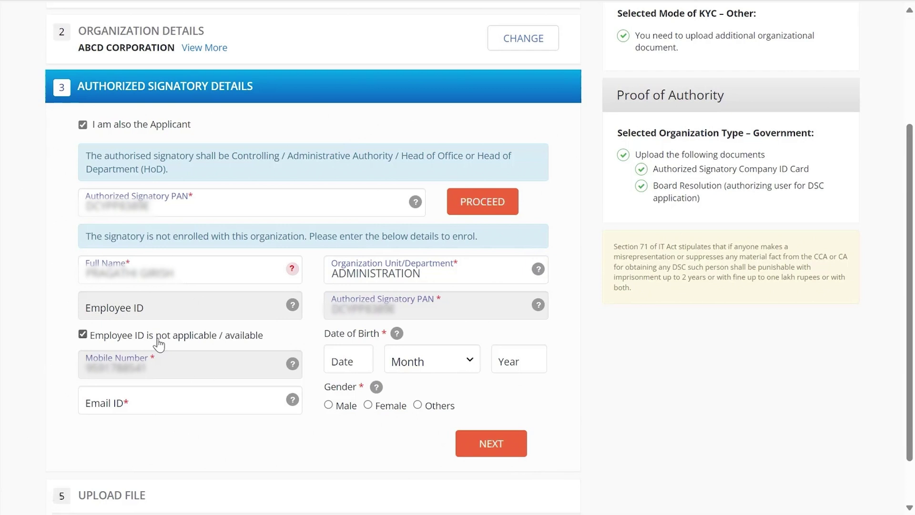
# Fill in the signatory's birth date, gender Female and e-mail address, then save
pyautogui.click(353, 360)
pyautogui.write('21')
pyautogui.click(429, 361)
pyautogui.click(429, 295)
pyautogui.click(520, 359)
pyautogui.write('199')
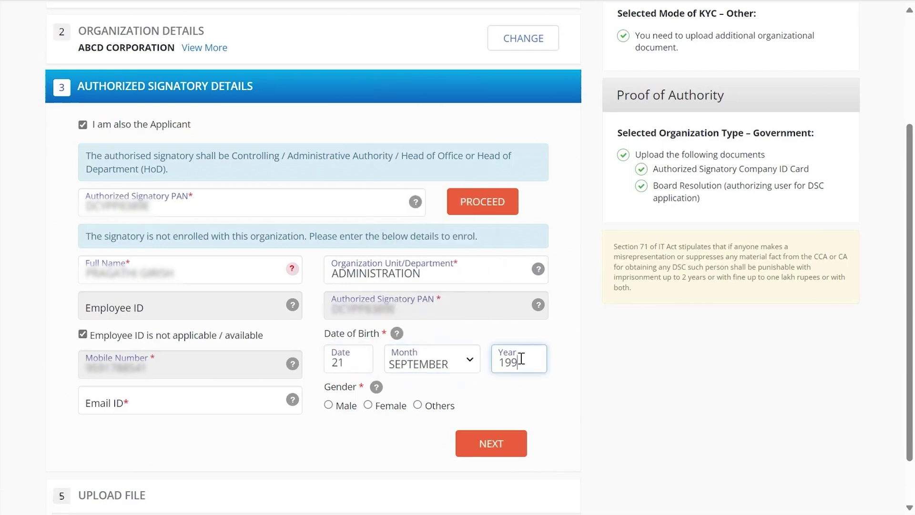
pyautogui.write('8')
pyautogui.click(368, 405)
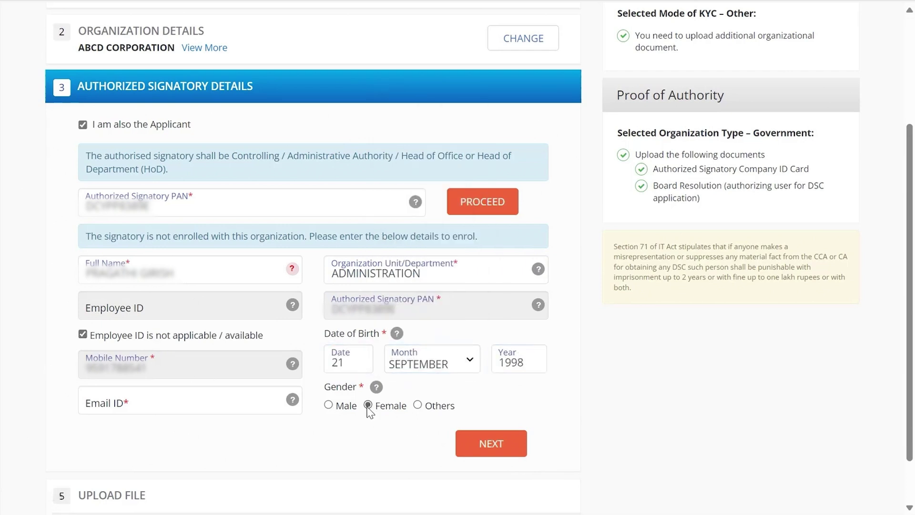
pyautogui.click(216, 405)
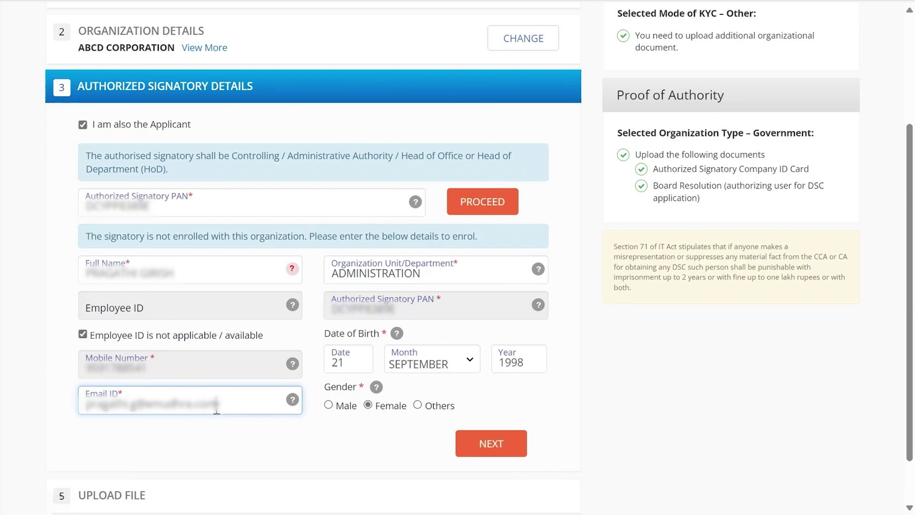
pyautogui.click(471, 448)
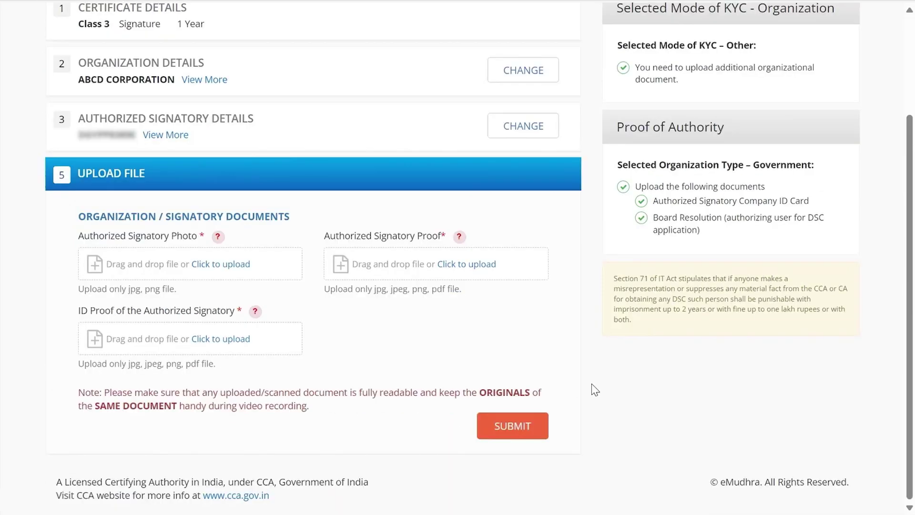
# Upload the signatory photo, authorizedsignatoryproof and idproof files, then submit the application
pyautogui.click(216, 265)
pyautogui.click(241, 256)
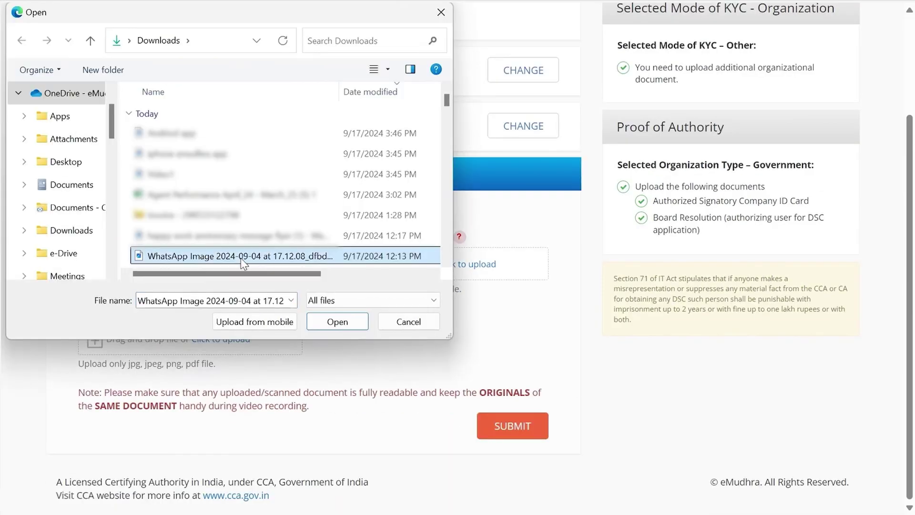
pyautogui.click(337, 322)
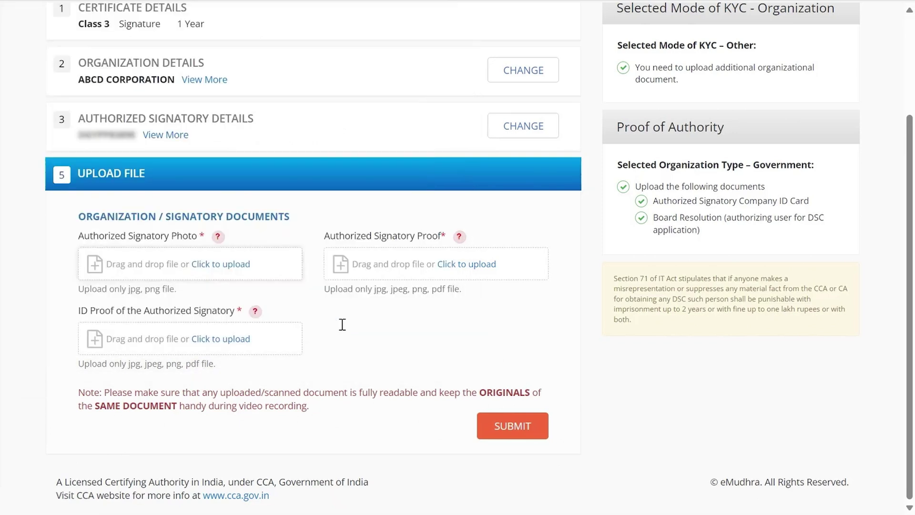
pyautogui.click(455, 264)
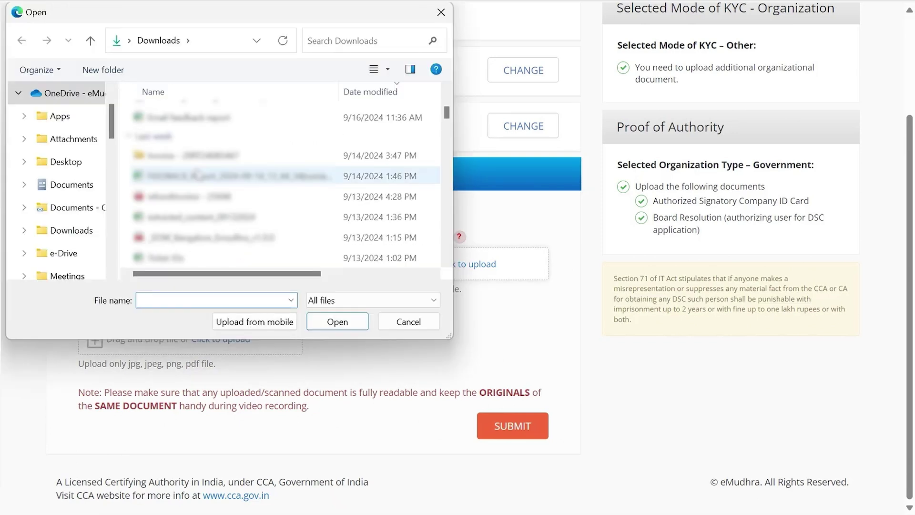
pyautogui.click(194, 196)
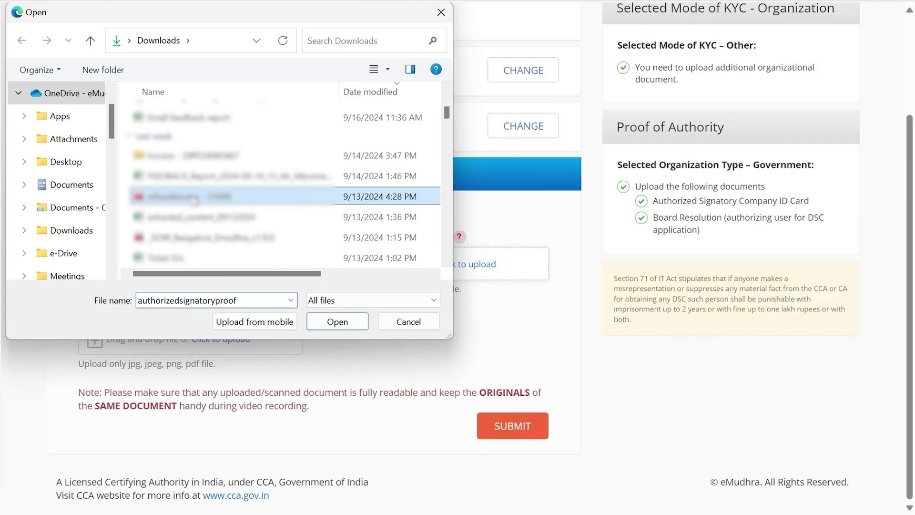
pyautogui.click(337, 322)
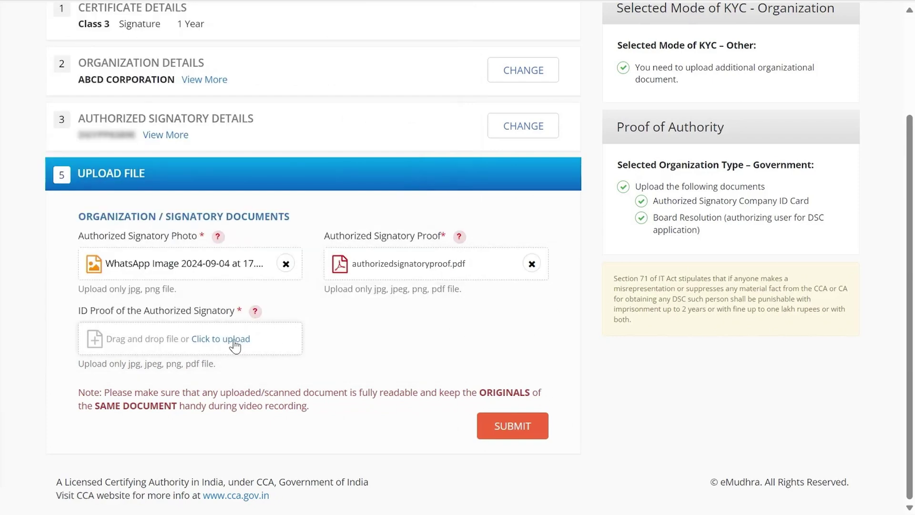
pyautogui.click(235, 346)
pyautogui.scroll(-1, 238, 190)
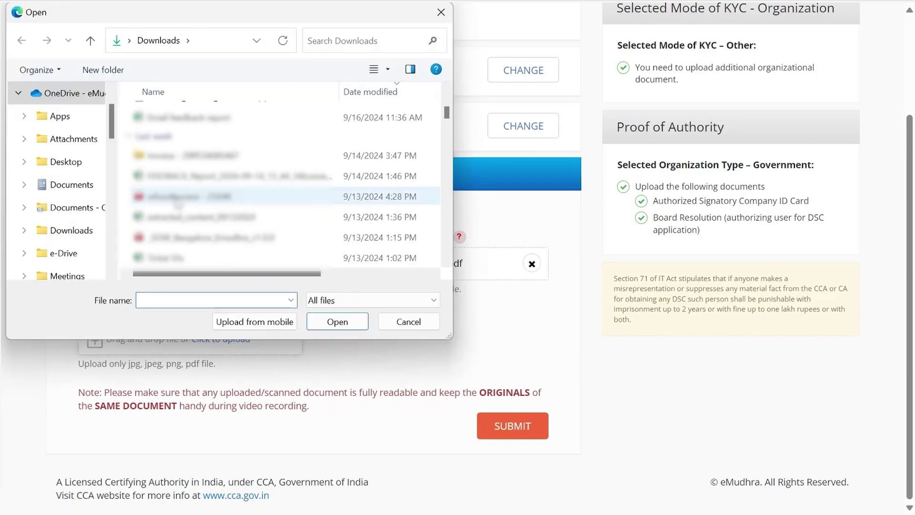
pyautogui.click(229, 196)
pyautogui.click(338, 321)
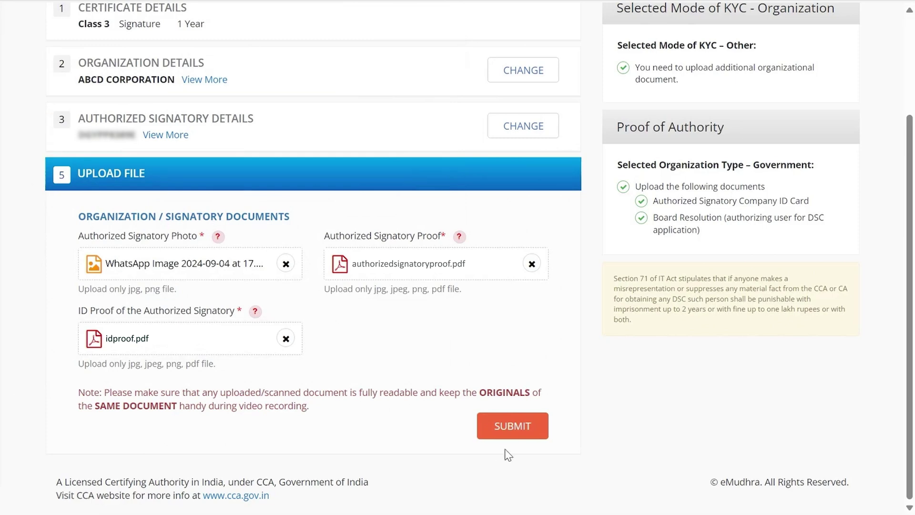
pyautogui.click(509, 426)
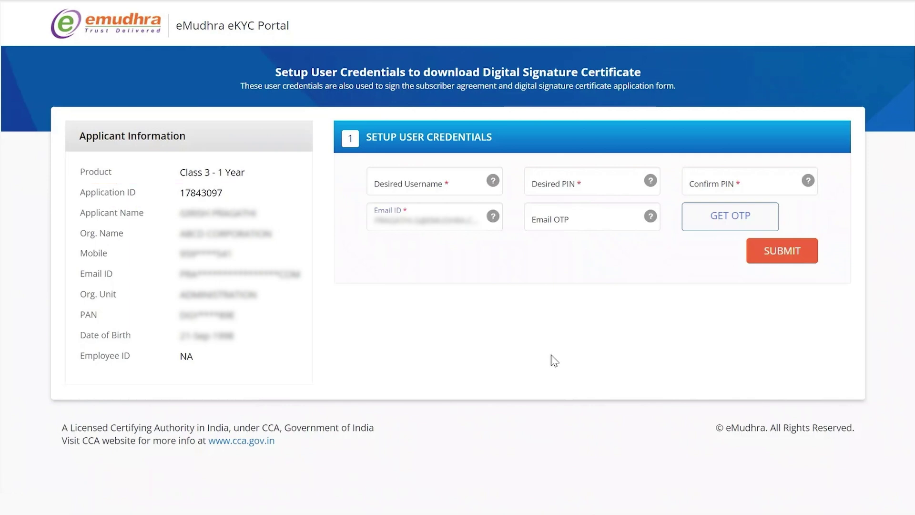
# Enter the desired username and a six-digit PIN twice, then request the email OTP
pyautogui.click(450, 183)
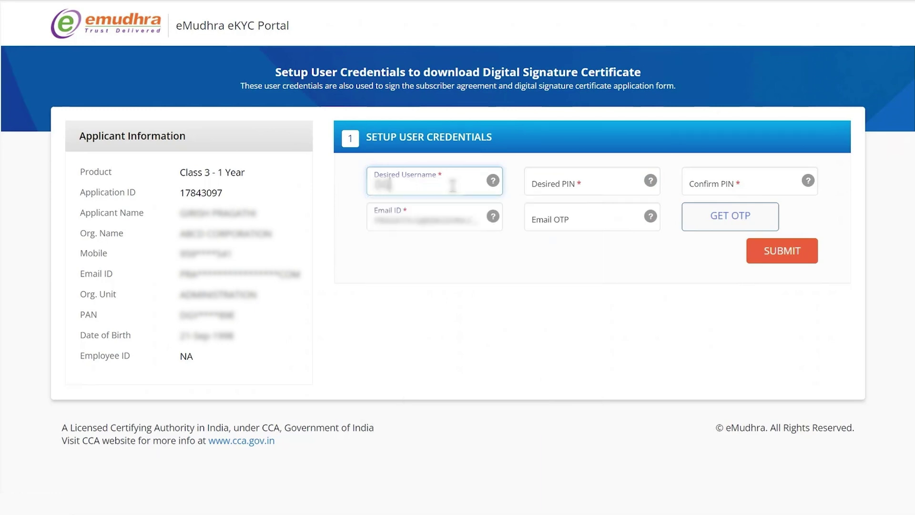
pyautogui.click(578, 185)
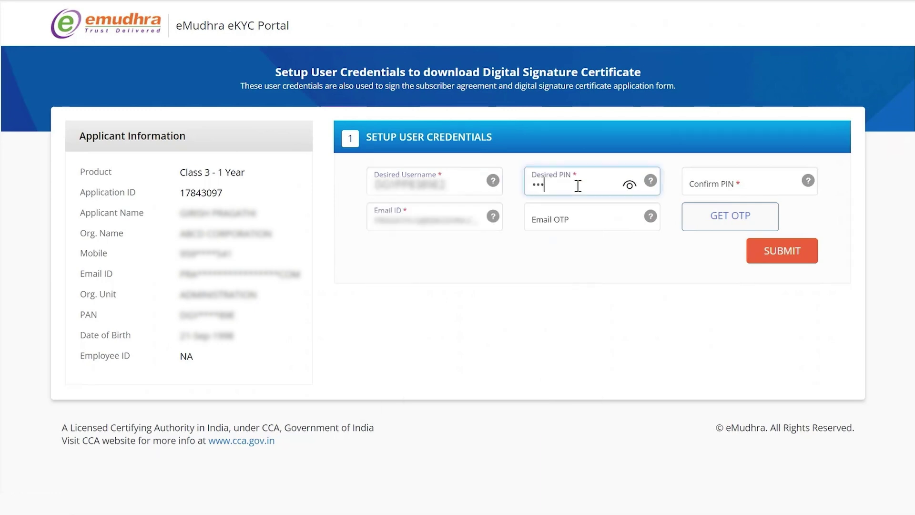
pyautogui.click(719, 184)
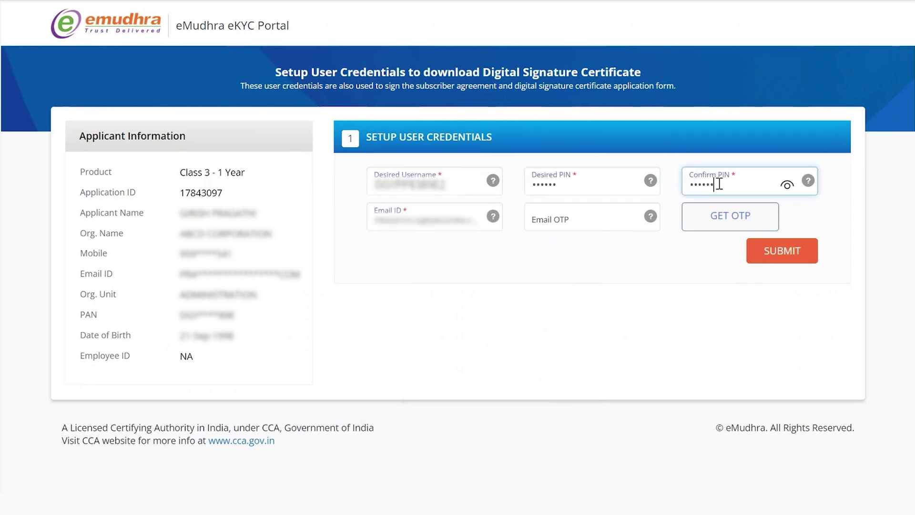
pyautogui.click(713, 224)
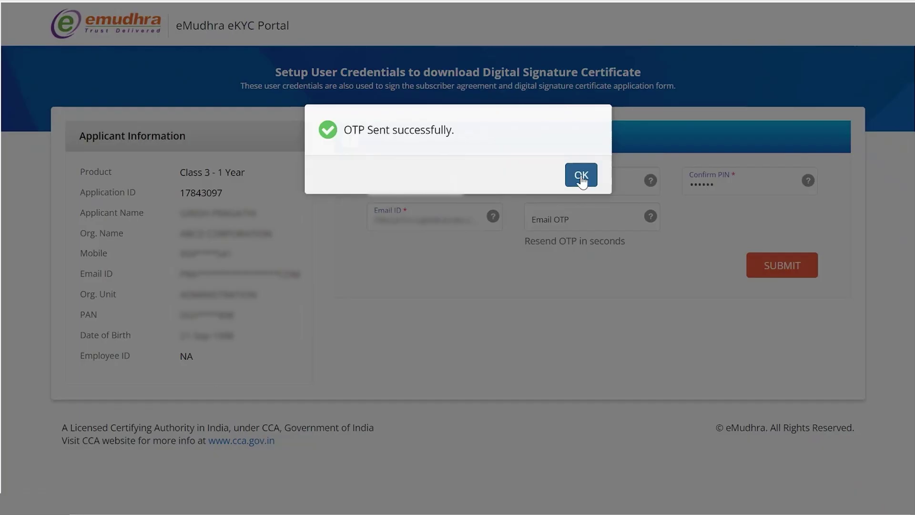
pyautogui.click(581, 178)
pyautogui.hotkey('alt', 'Tab')
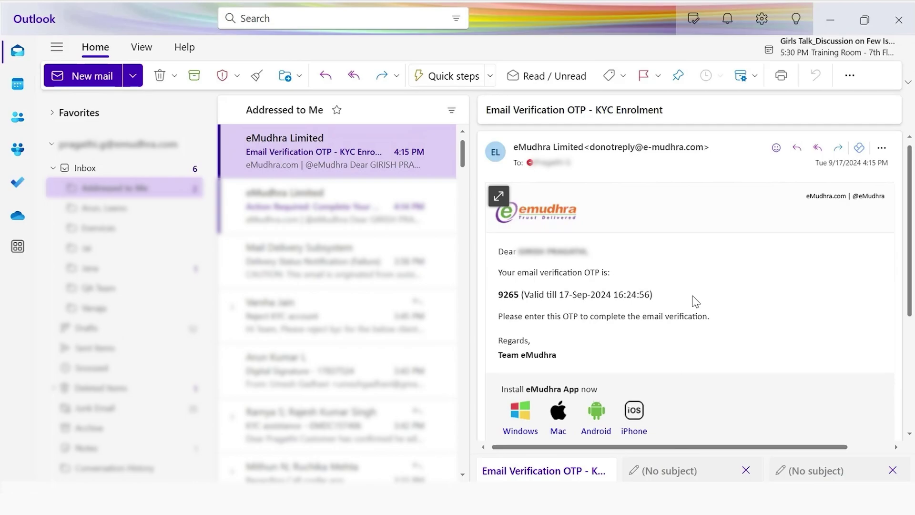
pyautogui.hotkey('alt', 'Tab')
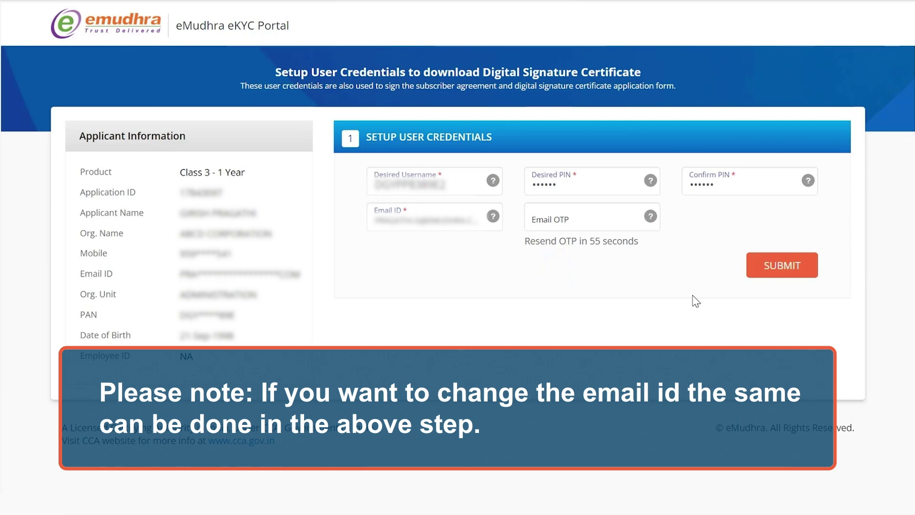
# Enter the code from the verification email and submit the credentials
pyautogui.click(605, 224)
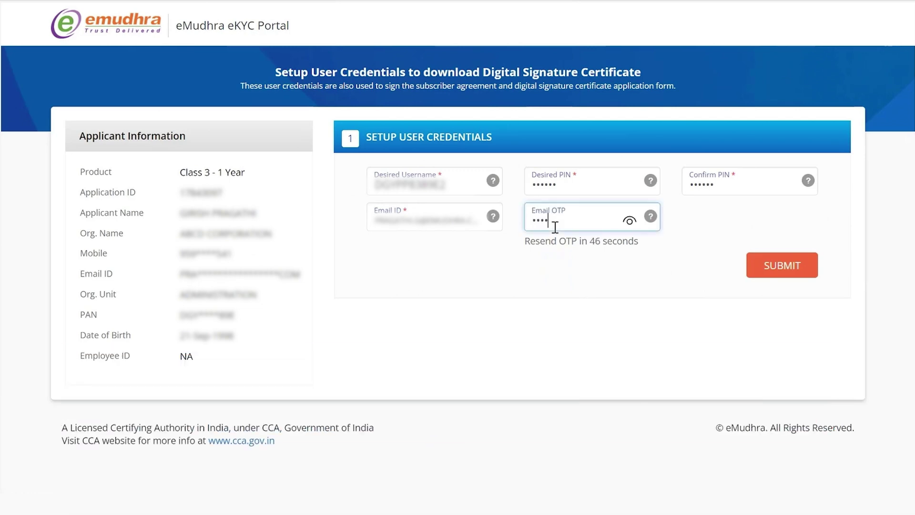
pyautogui.click(780, 269)
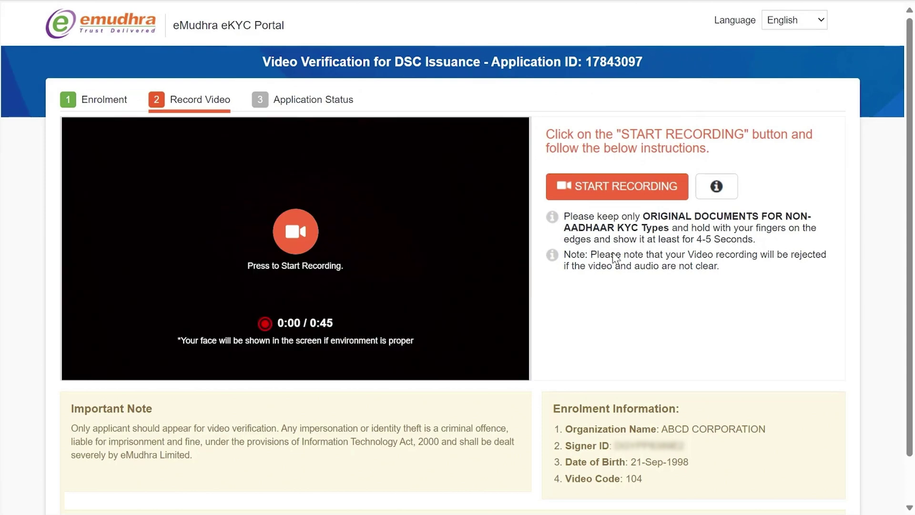
# Record the verification video, stop and preview it, then submit the recording
pyautogui.click(607, 190)
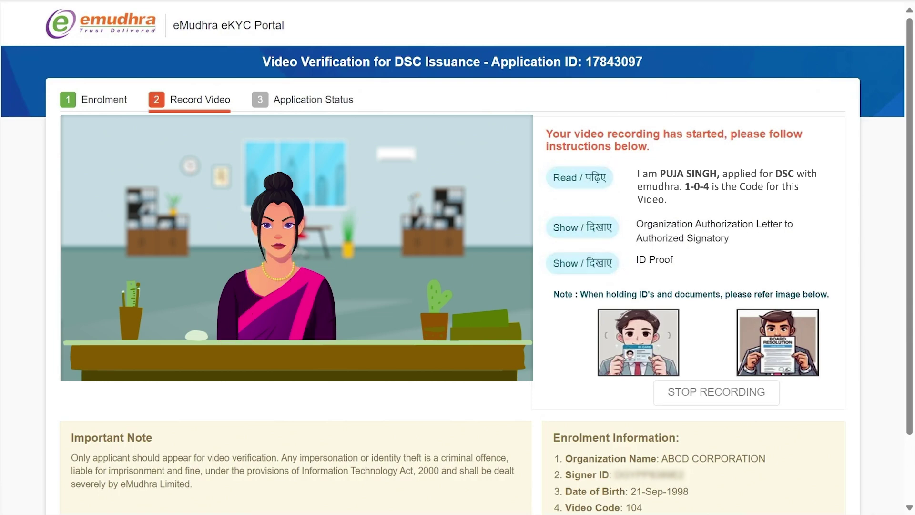
pyautogui.click(713, 404)
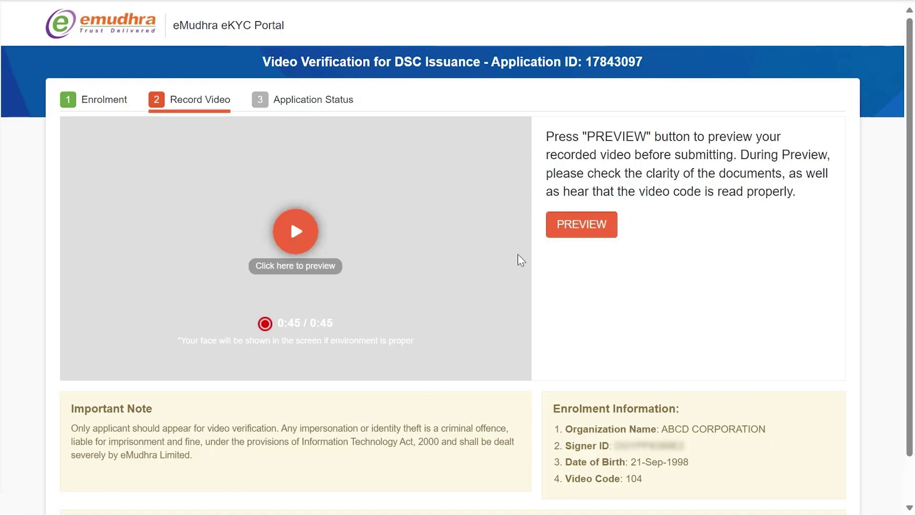
pyautogui.click(599, 223)
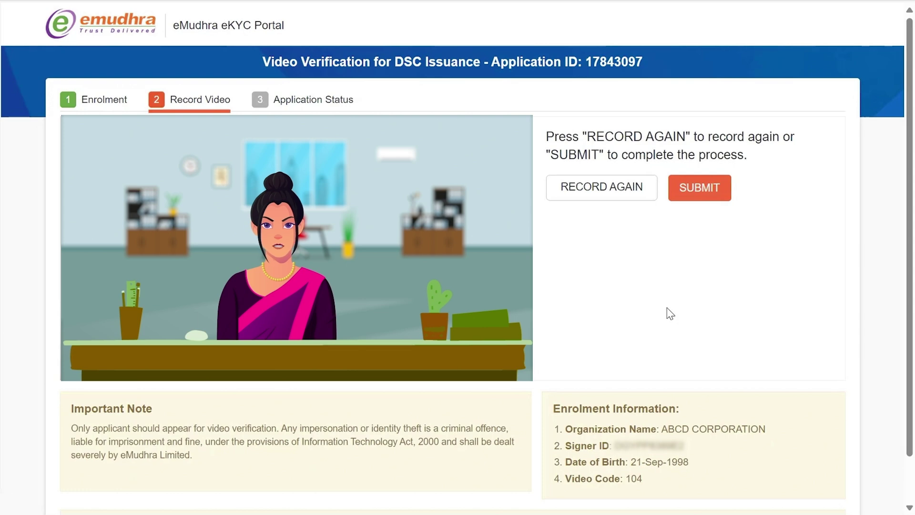
pyautogui.click(701, 190)
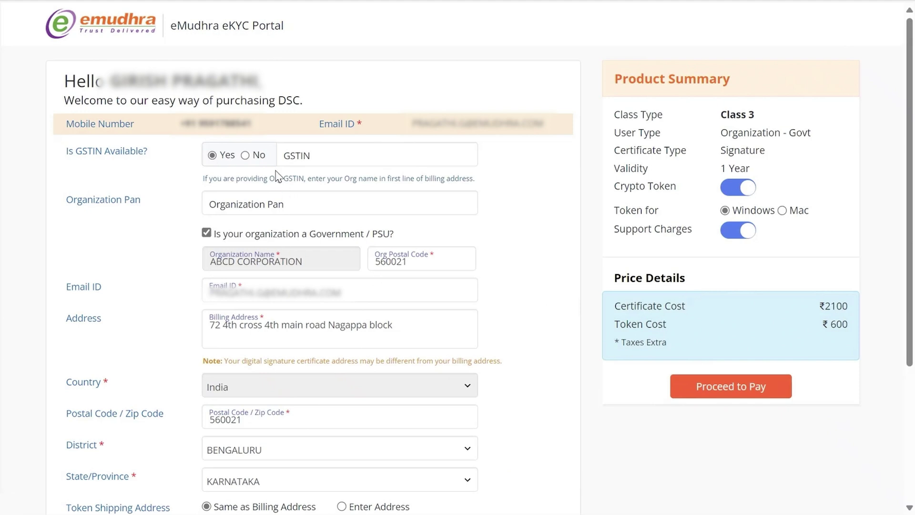
# Set 'Is GSTIN Available?' to No and proceed to pay
pyautogui.click(245, 155)
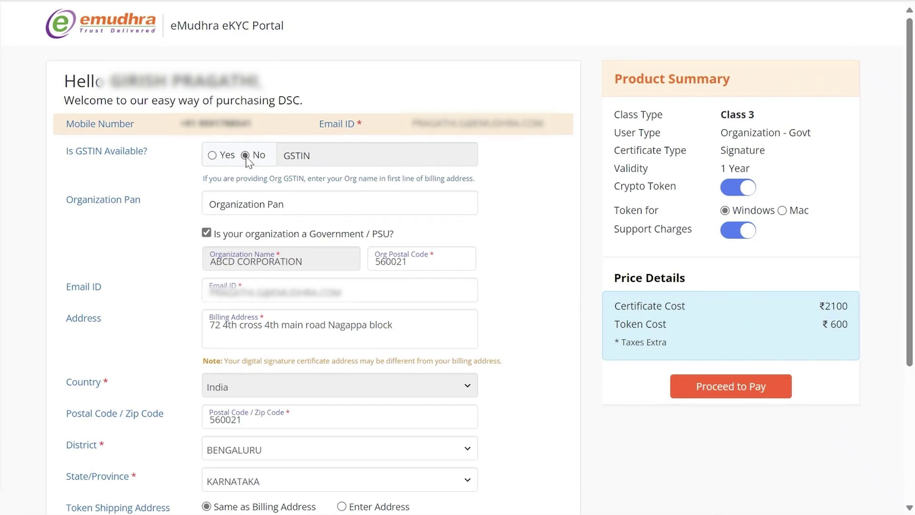
pyautogui.scroll(-3, 387, 407)
pyautogui.click(326, 405)
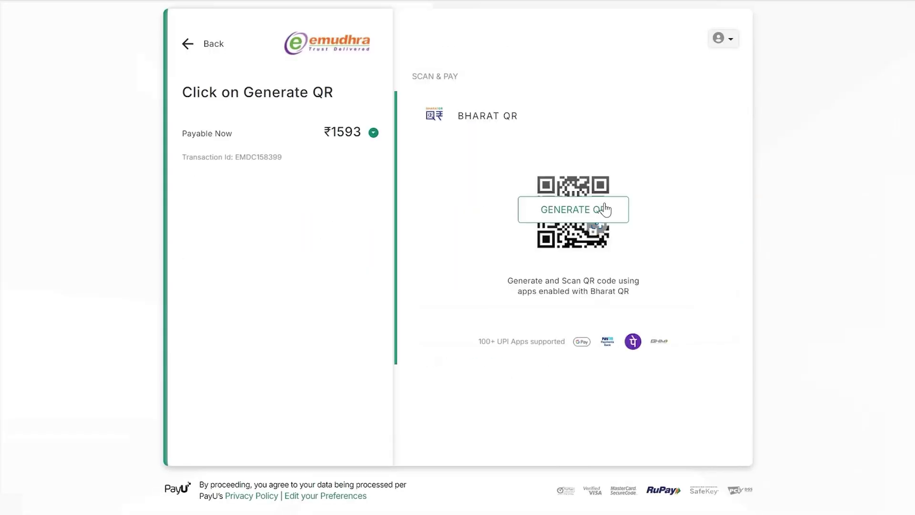
# Pay for the certificate, review the completed enrolment actions, and follow the email's eSign login link
pyautogui.click(605, 208)
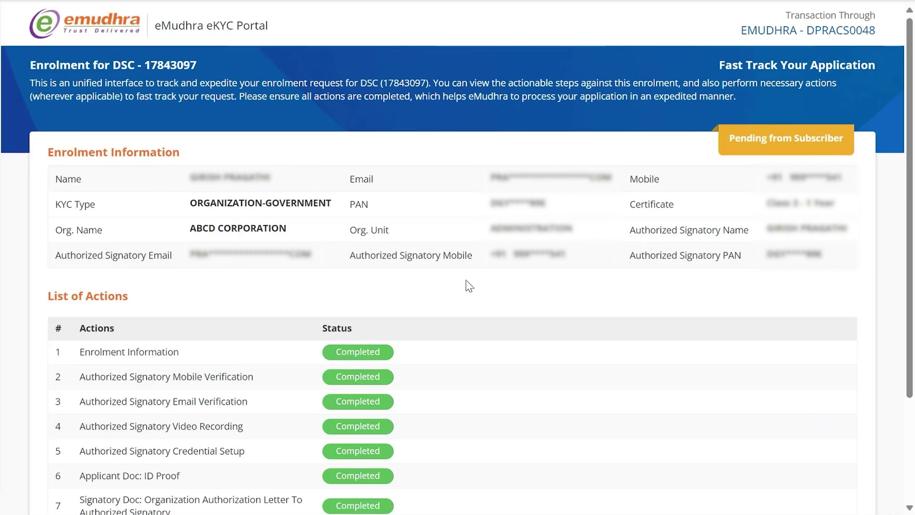
pyautogui.scroll(-1, 471, 286)
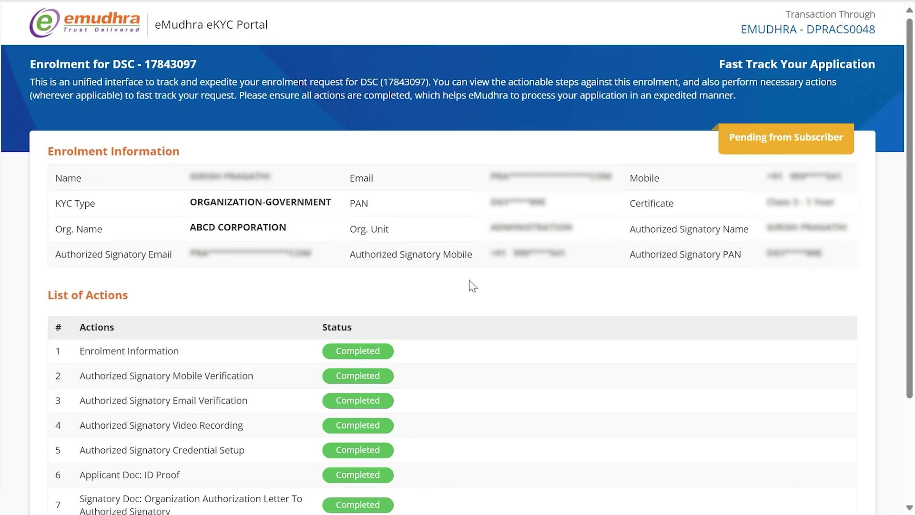
pyautogui.scroll(-3, 472, 286)
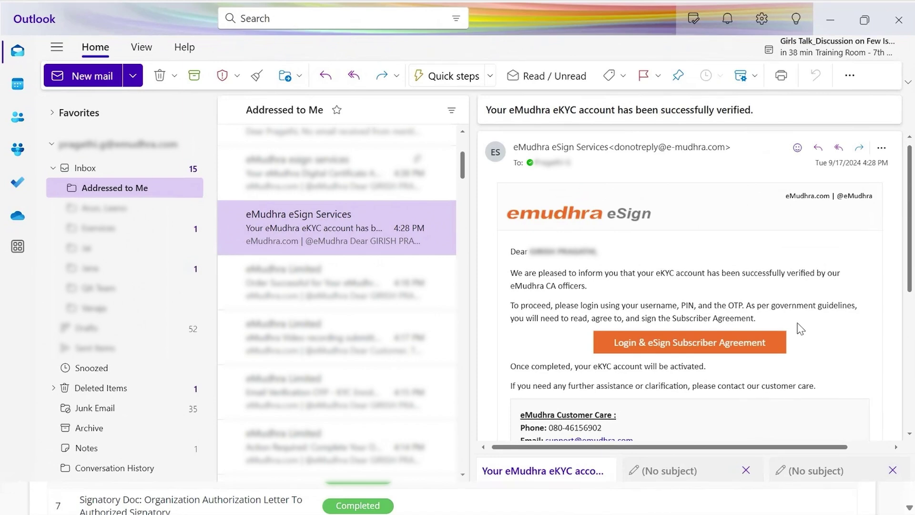
pyautogui.click(686, 344)
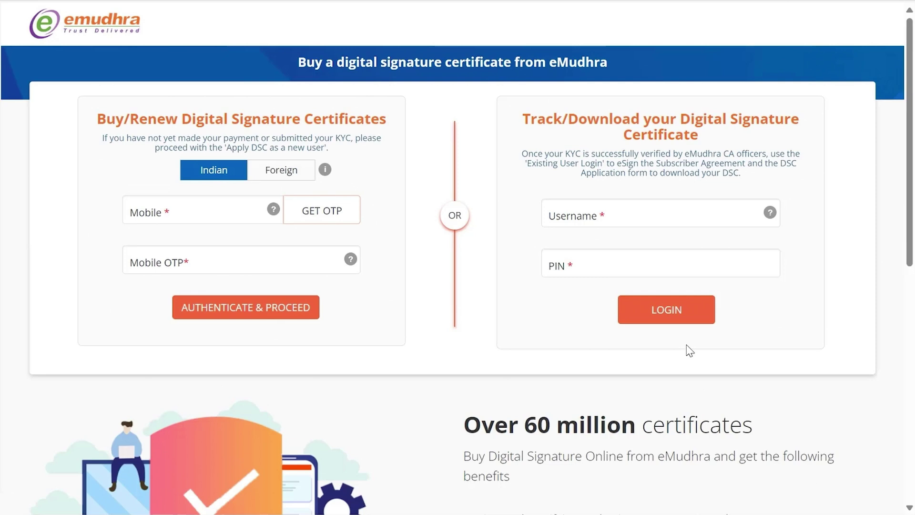
# Log in with the account username and PIN
pyautogui.click(596, 218)
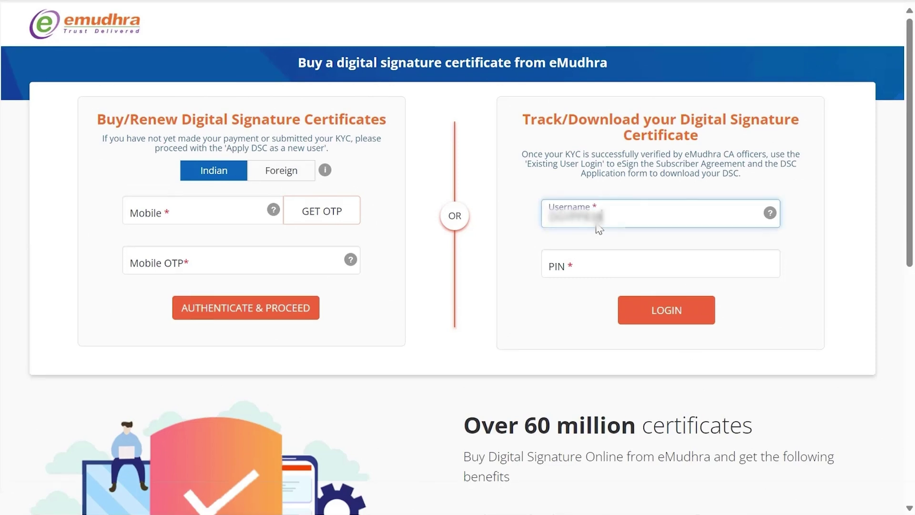
pyautogui.click(577, 266)
pyautogui.write('•••••••')
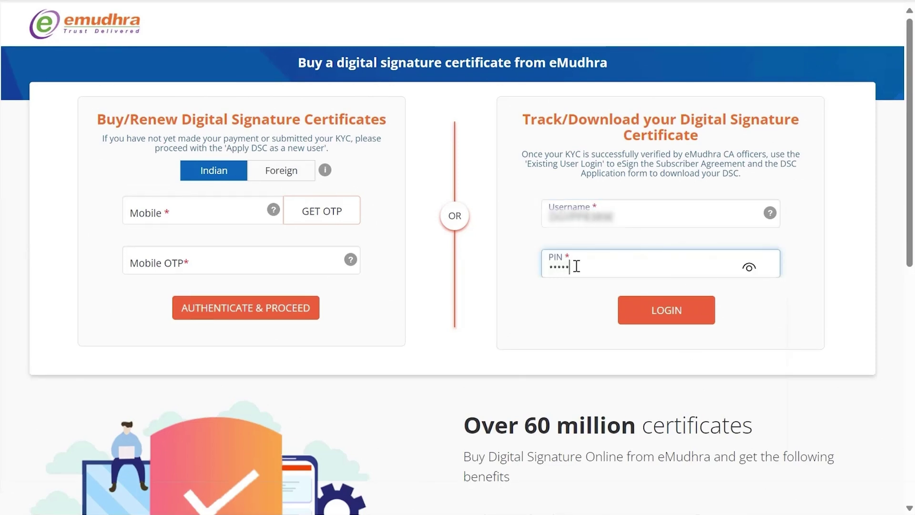
pyautogui.click(695, 310)
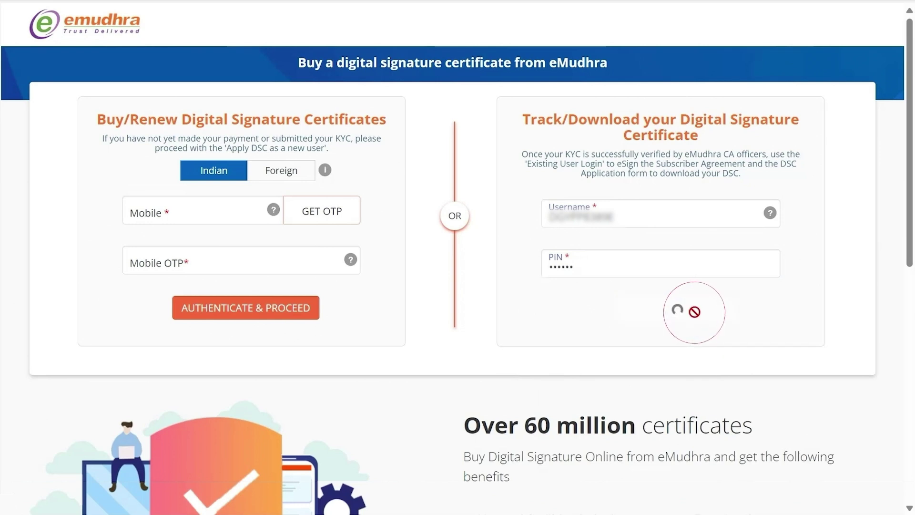
# Verify the registered mobile number by OTP, accept the terms, and validate the login
pyautogui.click(600, 314)
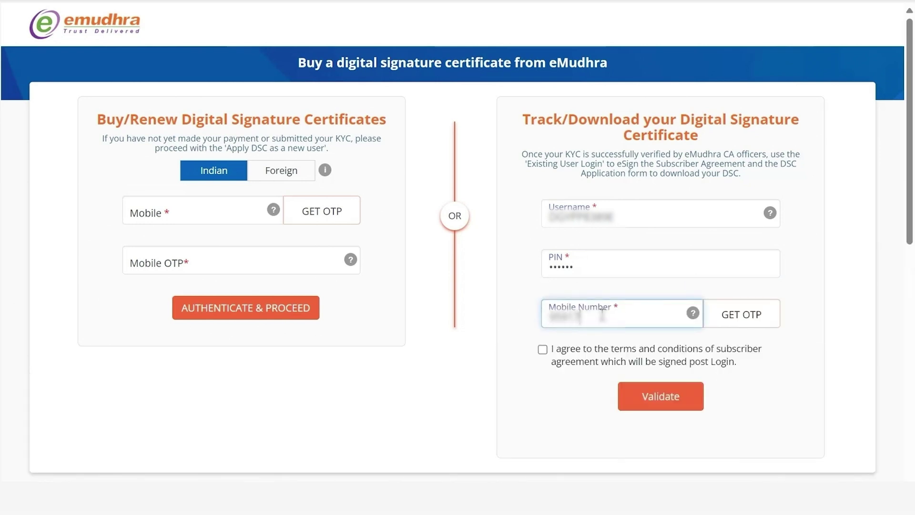
pyautogui.click(733, 314)
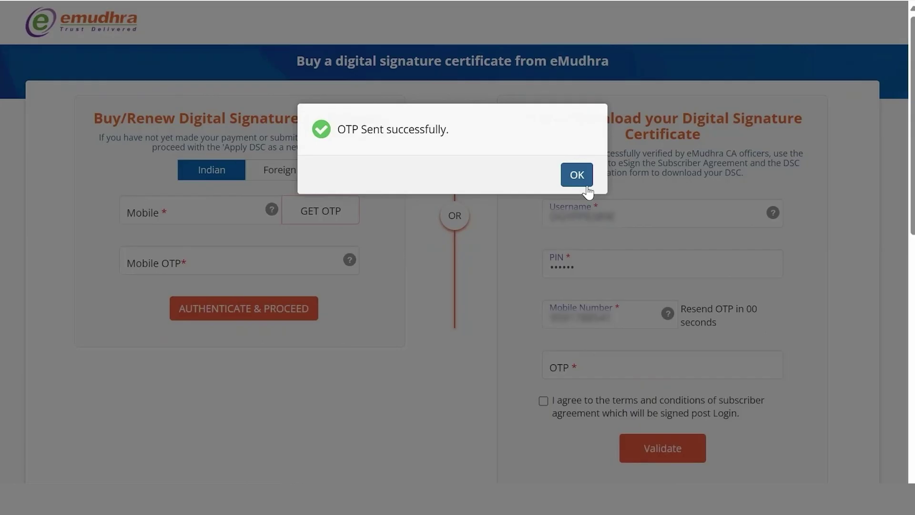
pyautogui.click(578, 173)
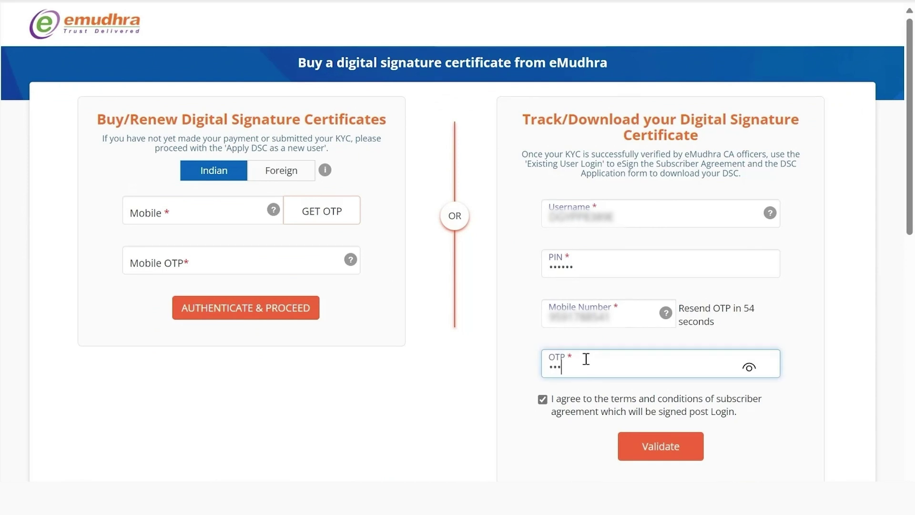
pyautogui.click(542, 399)
pyautogui.click(586, 364)
pyautogui.write('••••')
pyautogui.click(658, 462)
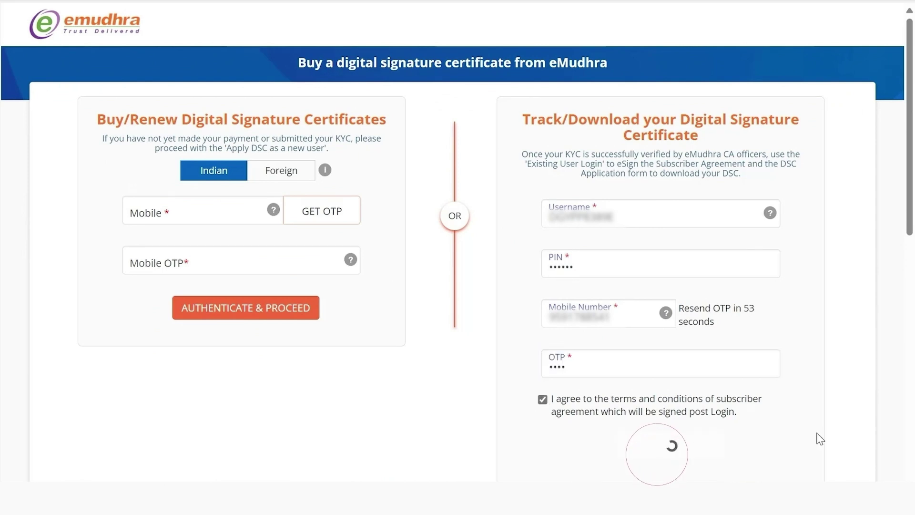
# Start eSigning as authorized signatory, confirm the subscriber terms on page 4, then Agree & eSign
pyautogui.scroll(-3, 629, 367)
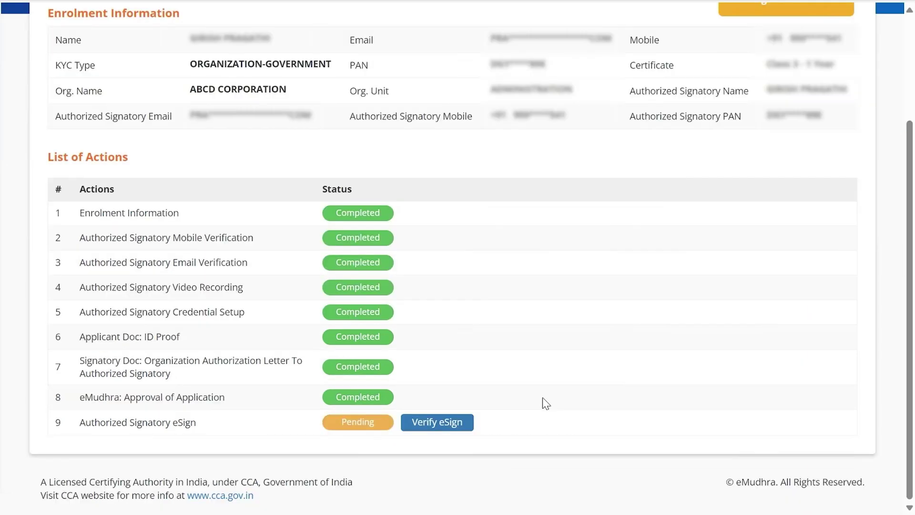
pyautogui.click(450, 422)
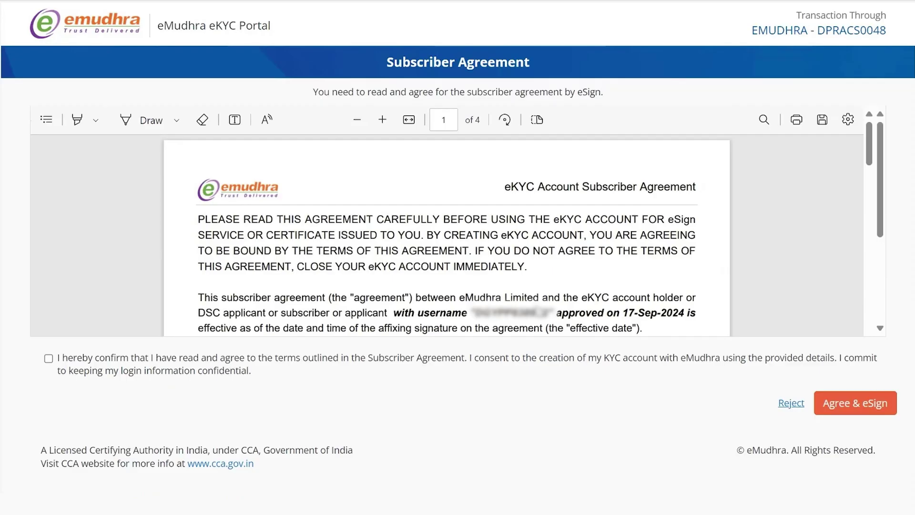
pyautogui.scroll(-15, 560, 271)
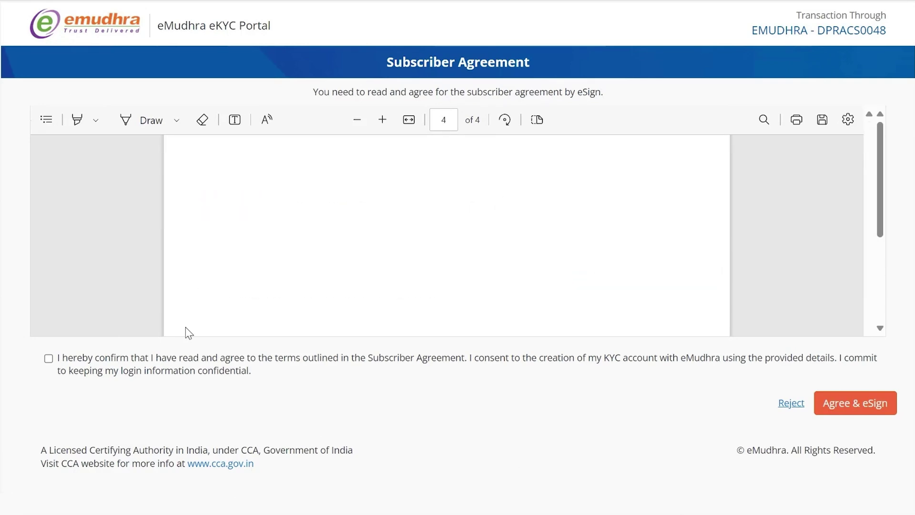
pyautogui.click(159, 364)
pyautogui.click(870, 410)
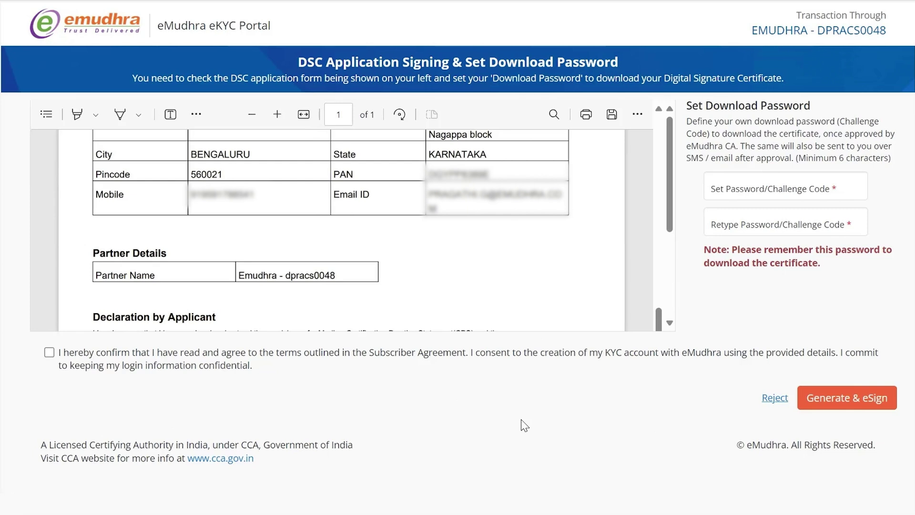
# Enter and confirm a six-character download password, accept the terms, and Generate & eSign the DSC application
pyautogui.click(747, 187)
pyautogui.write('*****')
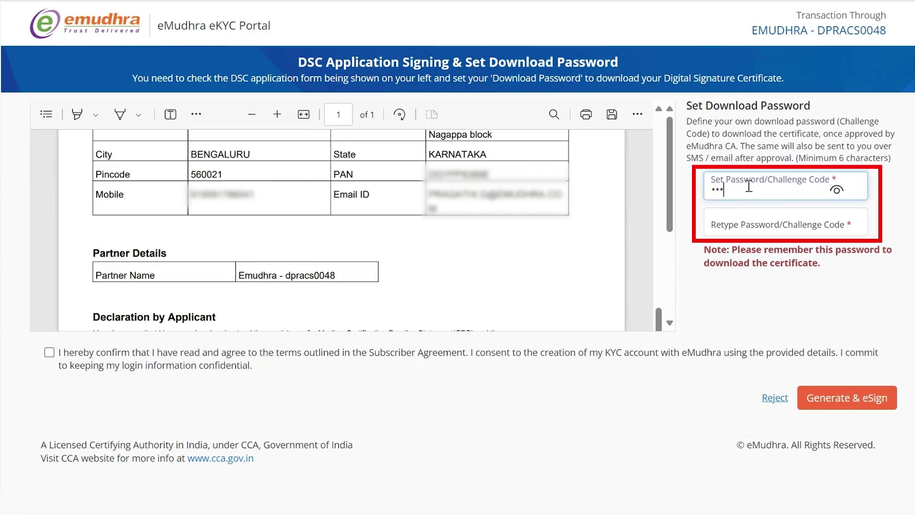
pyautogui.write('*')
pyautogui.click(759, 221)
pyautogui.write('*****')
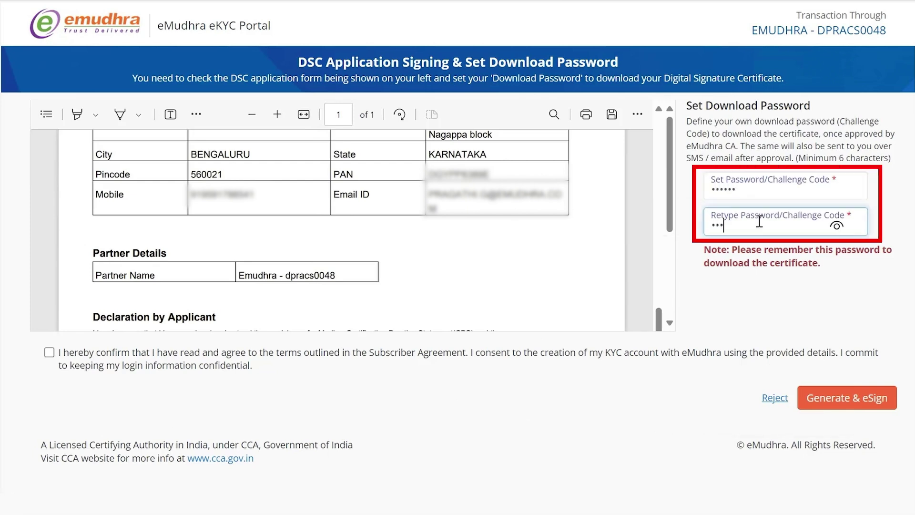
pyautogui.write('*')
pyautogui.click(49, 352)
pyautogui.click(847, 397)
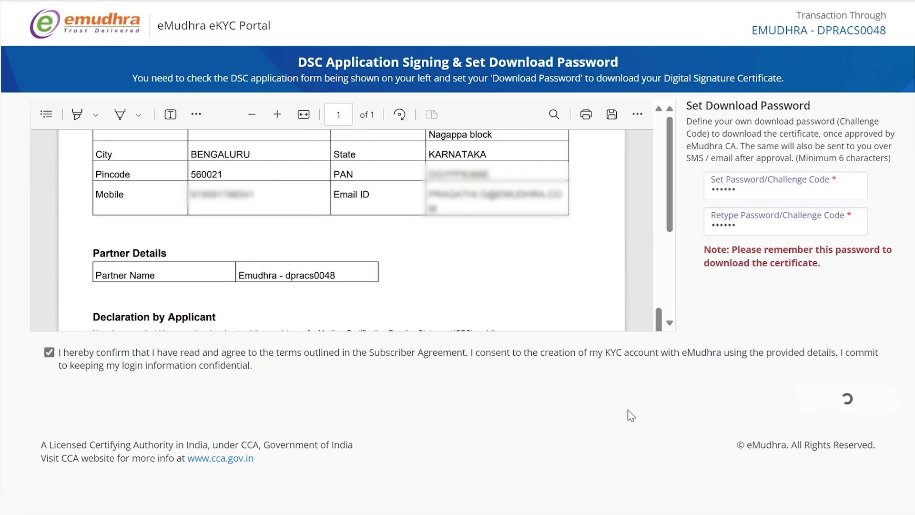